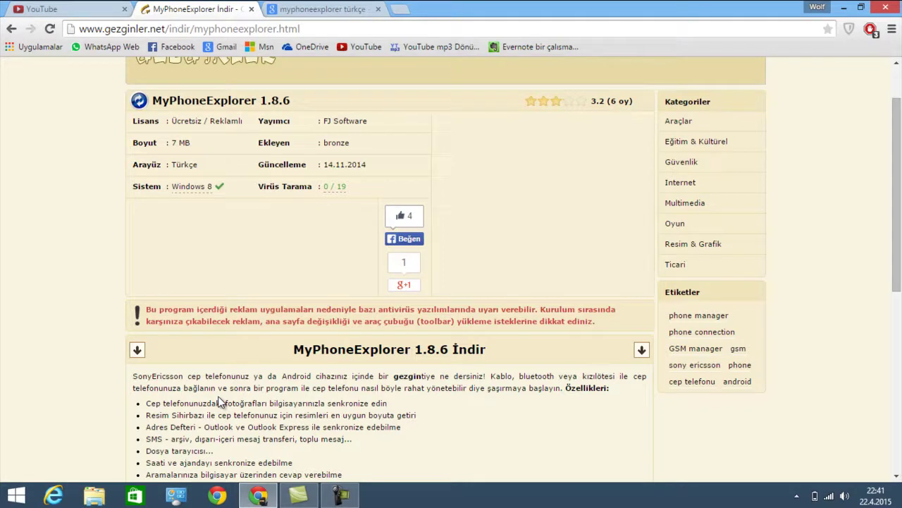
Scroll the Gezginler page, selecting the feature list and the 'MyPhoneExplorer 1.8.6 İndir' heading
scroll(211, 405, "down", 1)
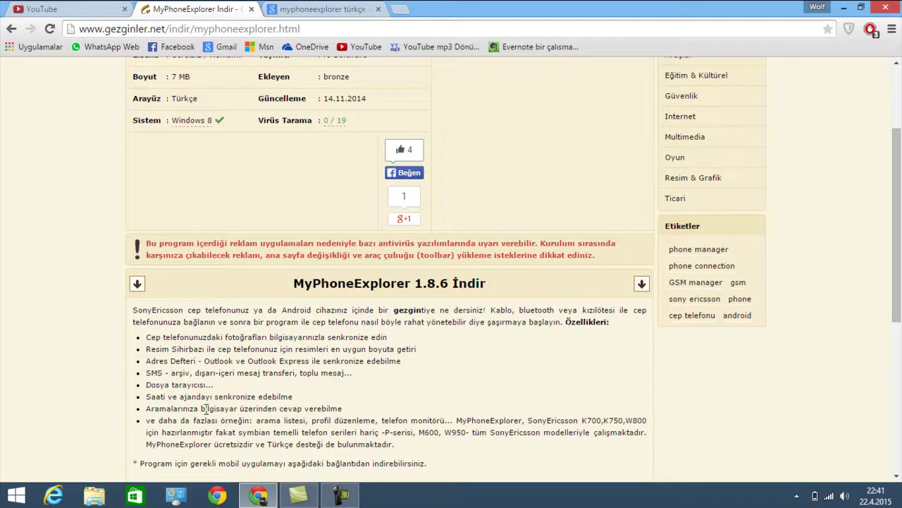
scroll(204, 409, "down", 1)
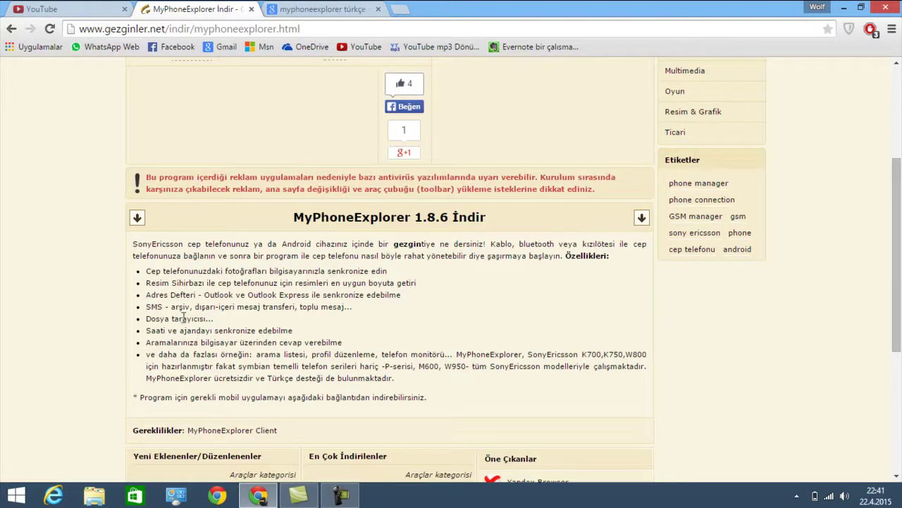
left_click_drag(428, 398, 129, 274)
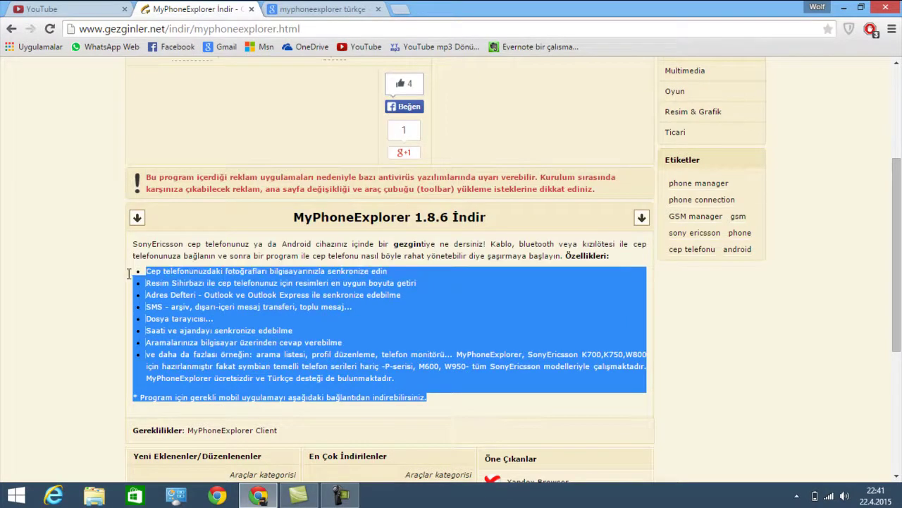
left_click(199, 294)
scroll(247, 278, "up", 3)
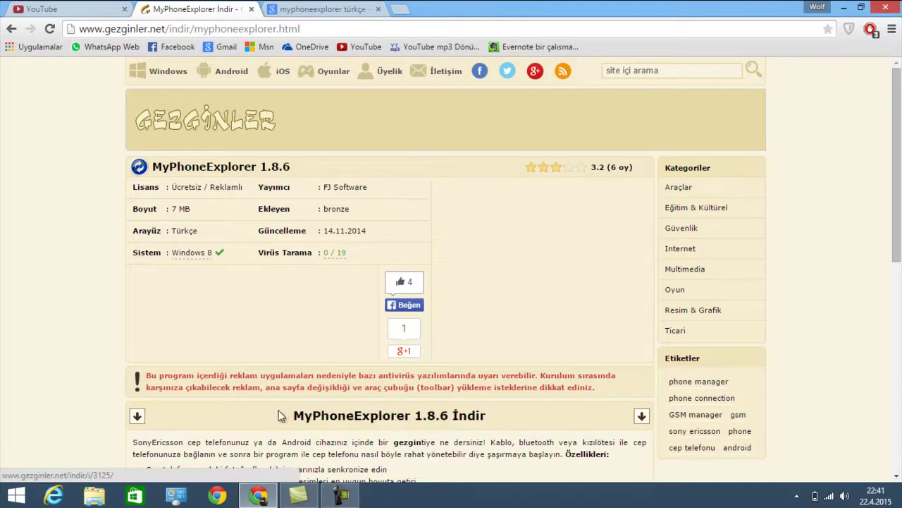
left_click_drag(282, 416, 557, 418)
left_click(547, 423)
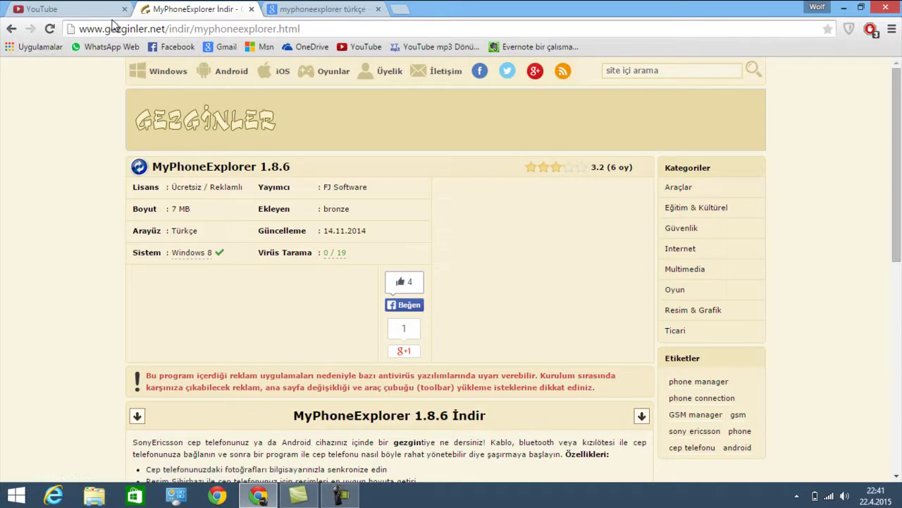
Download the MyPhoneExplorer 1.8.6 setup file, run it, then return to the Google Images results
left_click(424, 419)
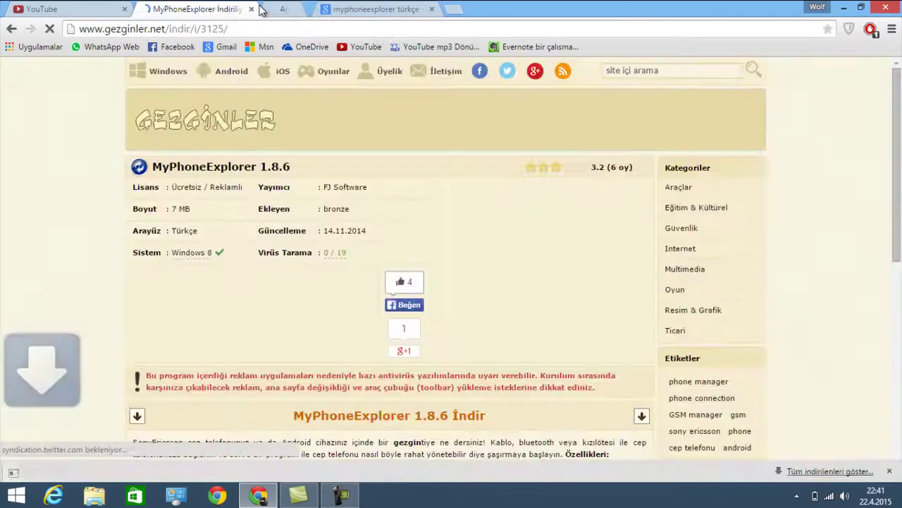
scroll(204, 302, "down", 4)
scroll(278, 207, "up", 3)
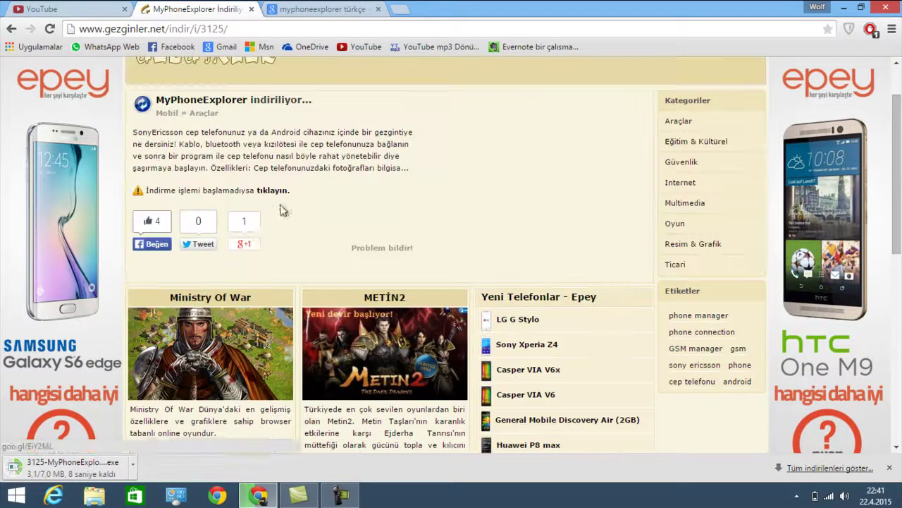
scroll(233, 219, "down", 3)
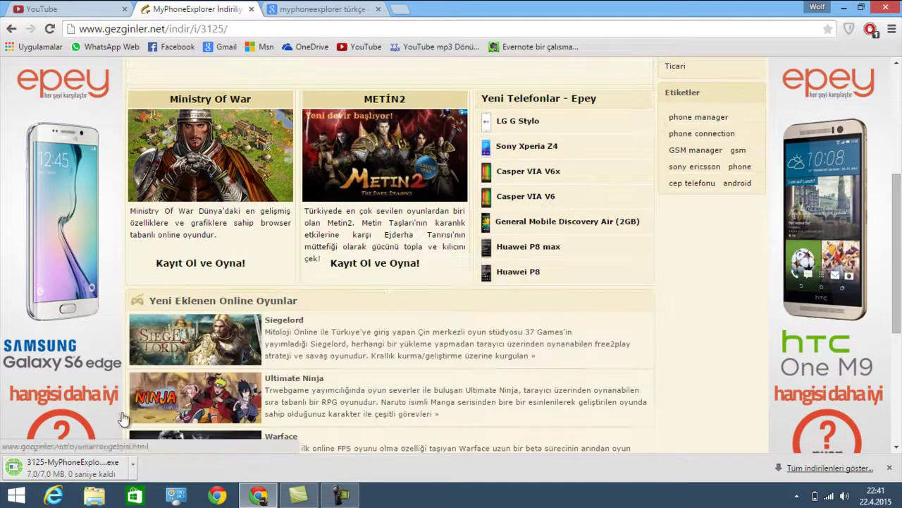
scroll(277, 205, "up", 2)
scroll(277, 205, "up", 2)
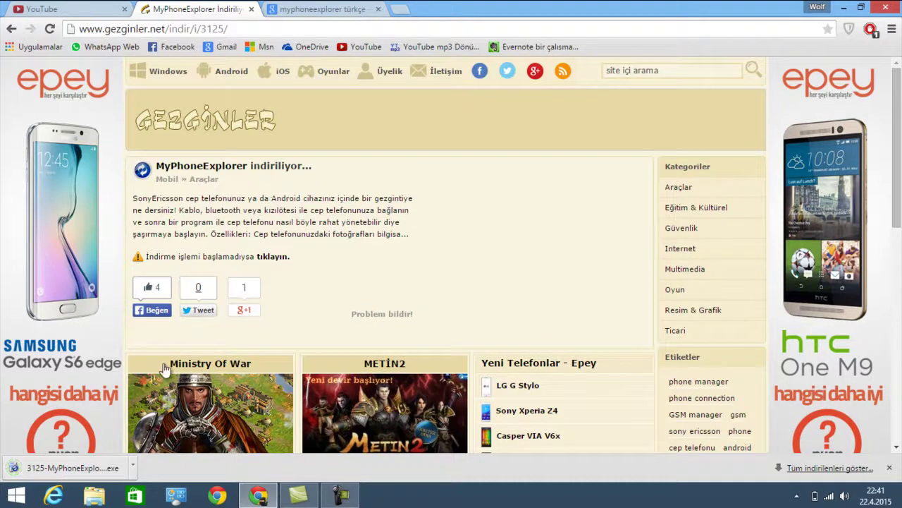
left_click(105, 462)
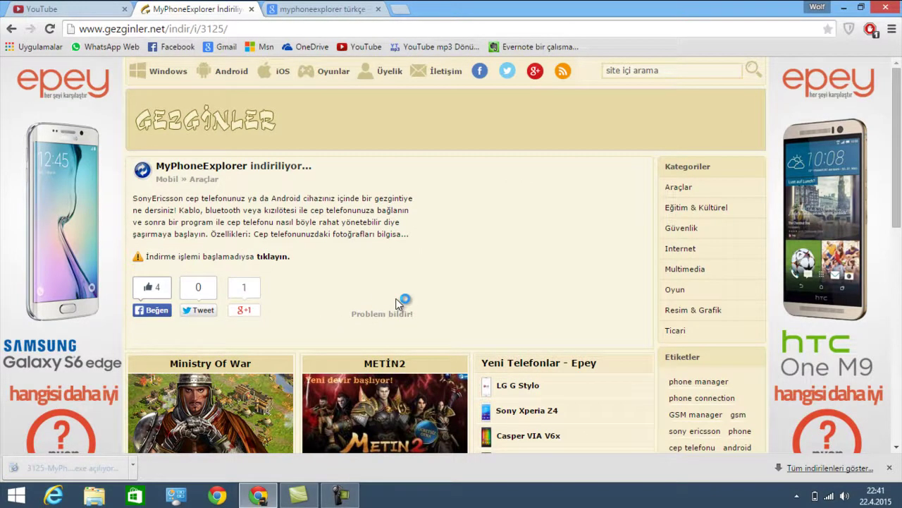
left_click(321, 8)
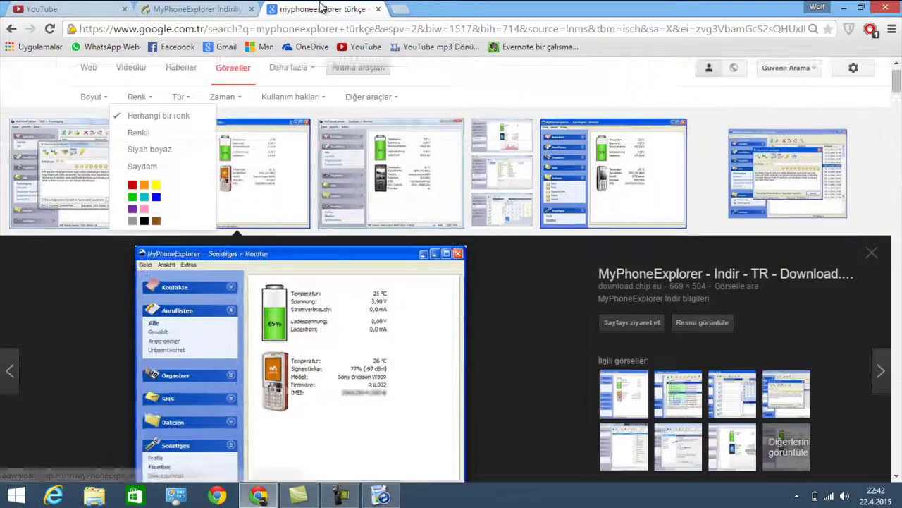
Abandon a Start screen search for 'market' and open a new Chrome tab with Google results
key("super")
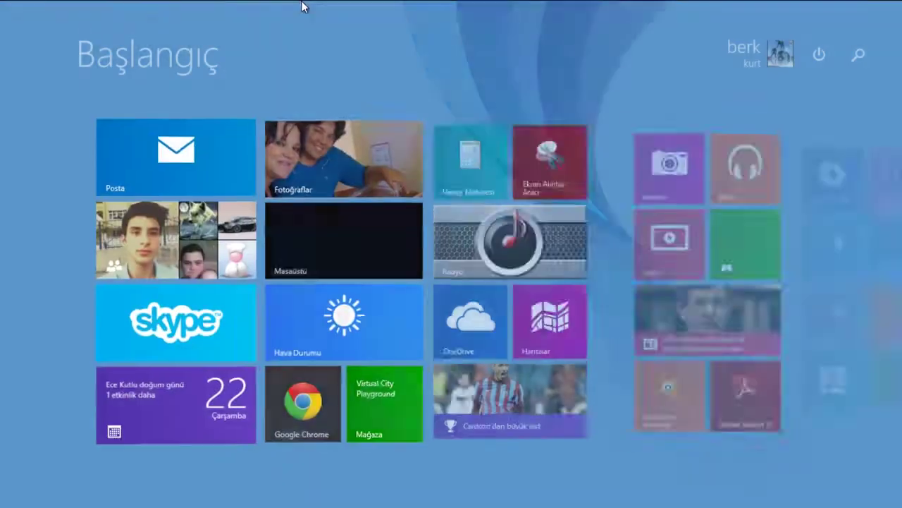
type("market")
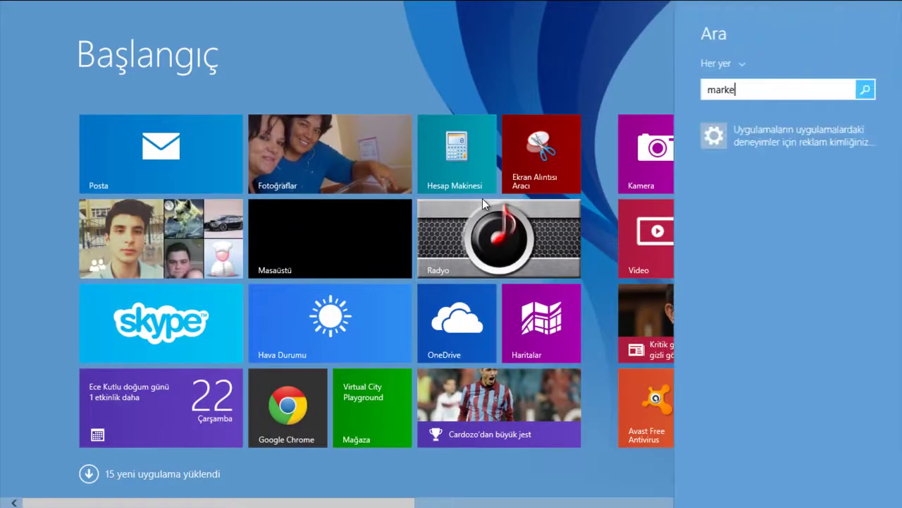
key("Escape")
key("Escape")
key("Escape")
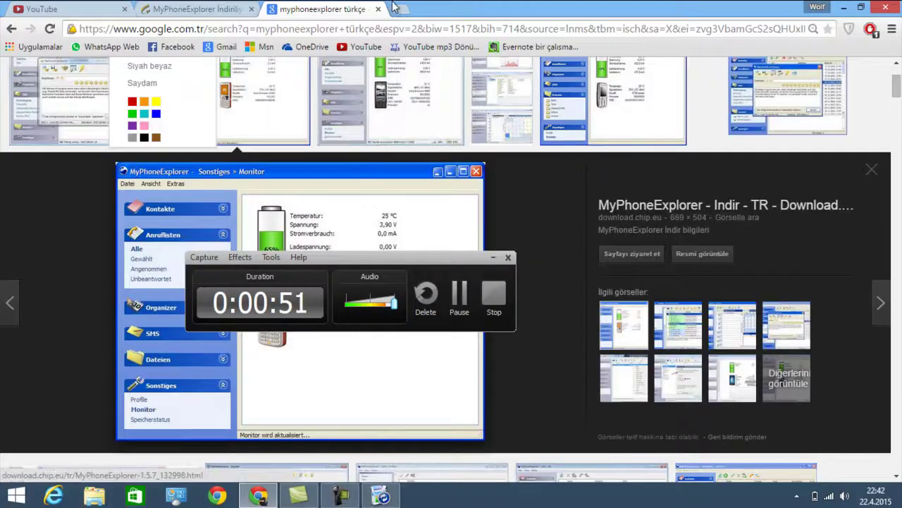
left_click(397, 9)
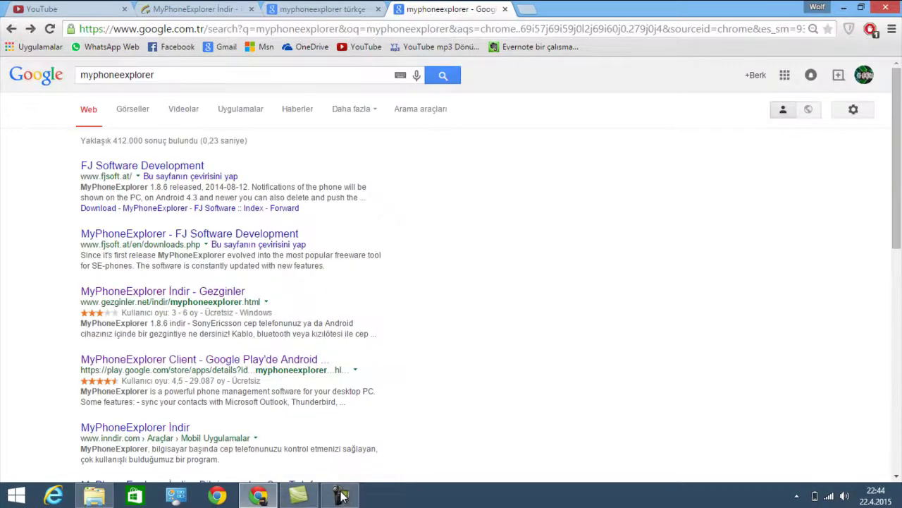
Back in Chrome, search Google for 'myphoneexplorer client apk' and highlight the Google Play result's address
left_click(844, 7)
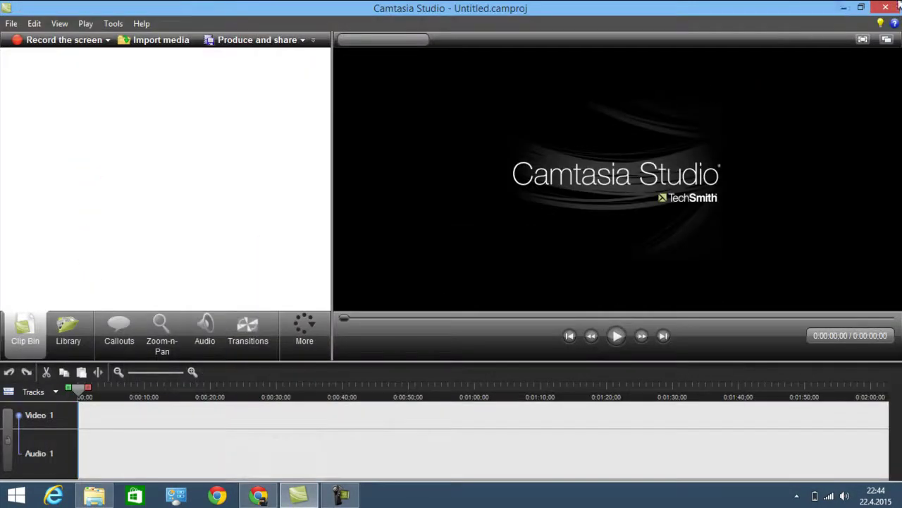
left_click(844, 7)
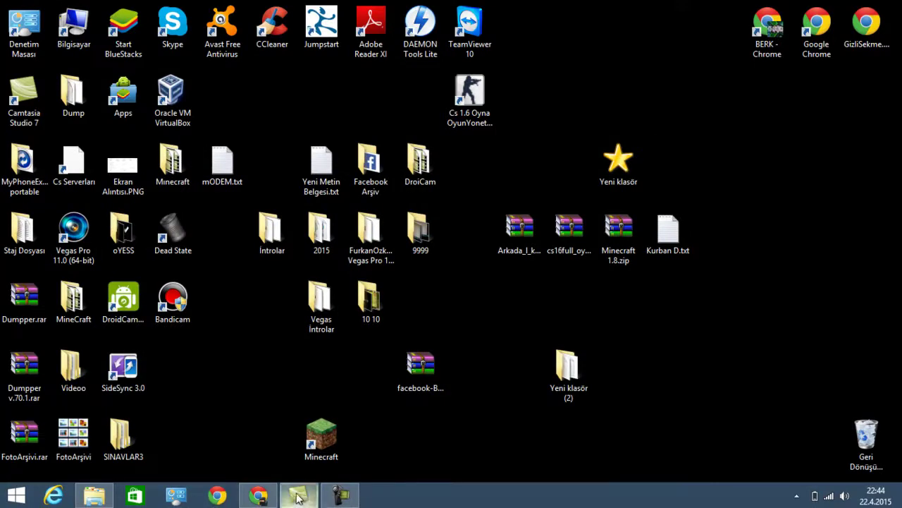
left_click(261, 496)
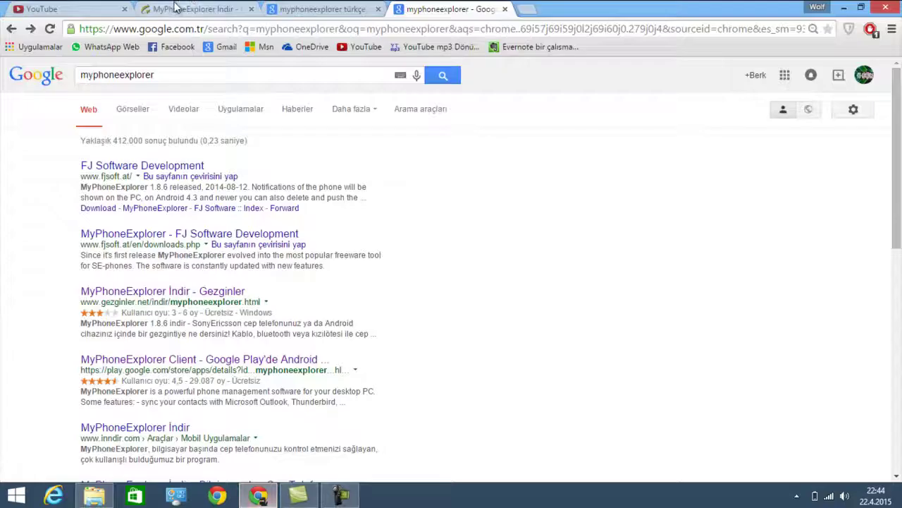
left_click(119, 74)
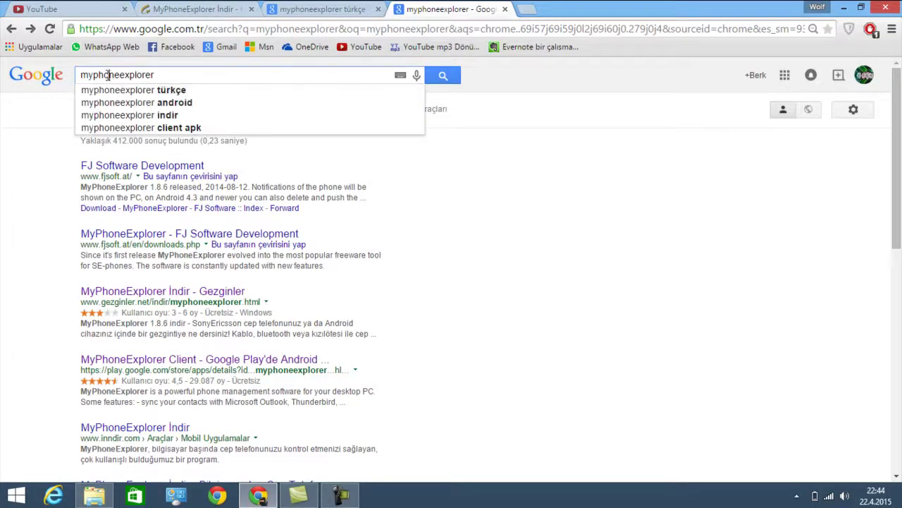
left_click(172, 73)
type("c")
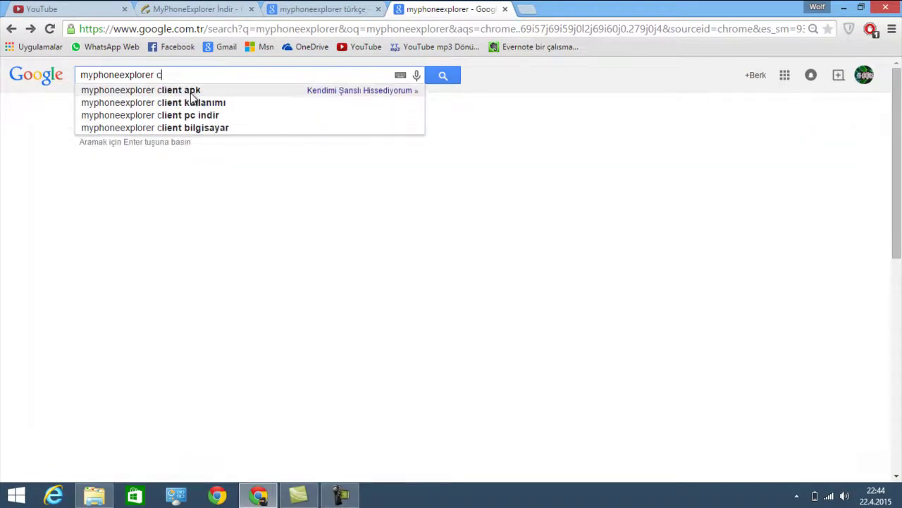
left_click(191, 92)
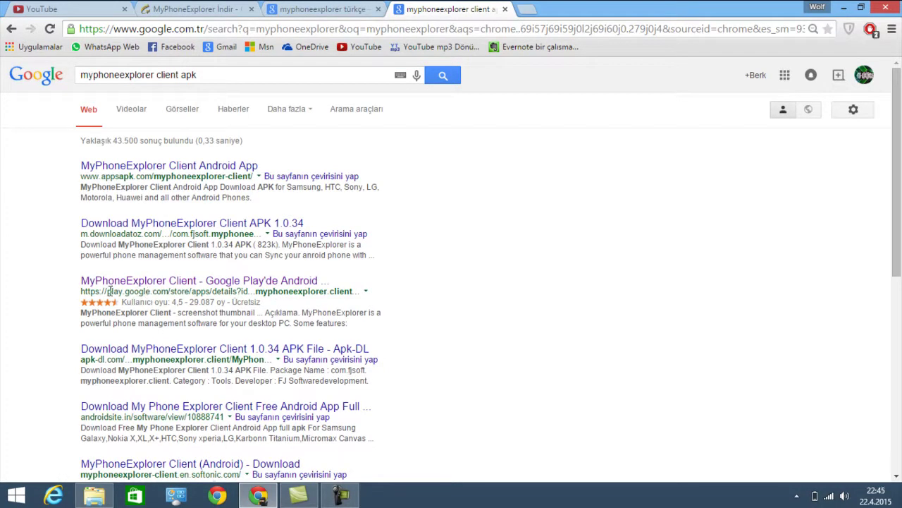
left_click_drag(108, 291, 205, 291)
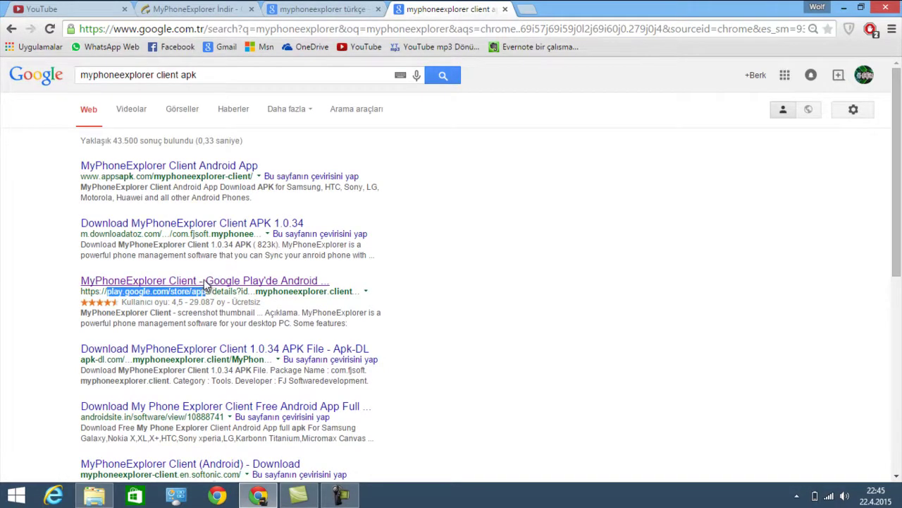
left_click(204, 280)
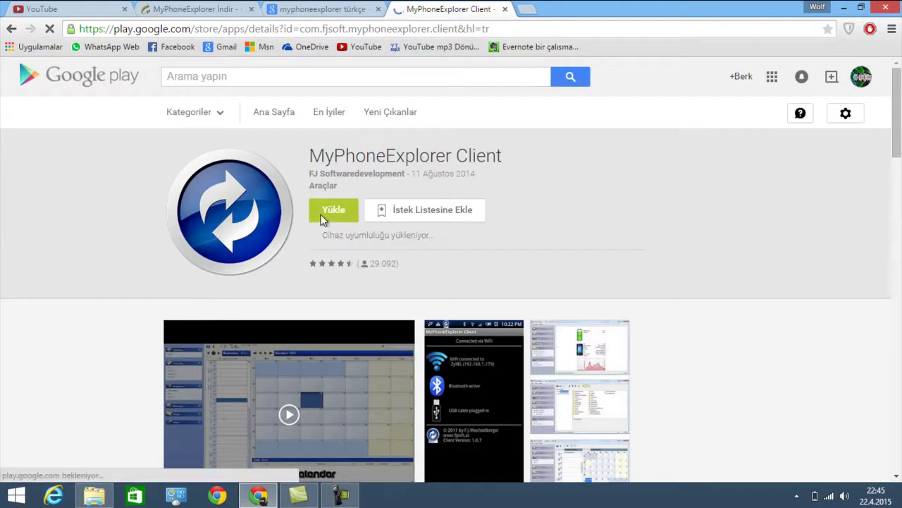
scroll(310, 217, "down", 1)
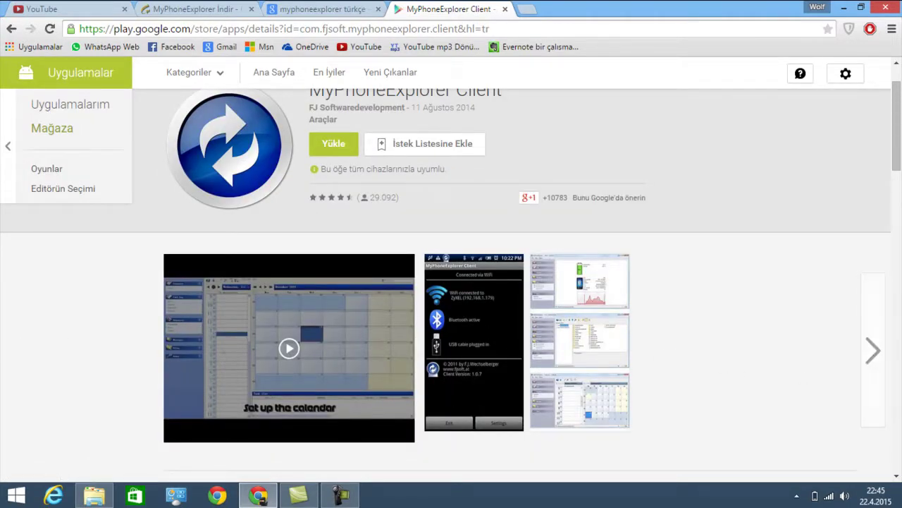
left_click(11, 29)
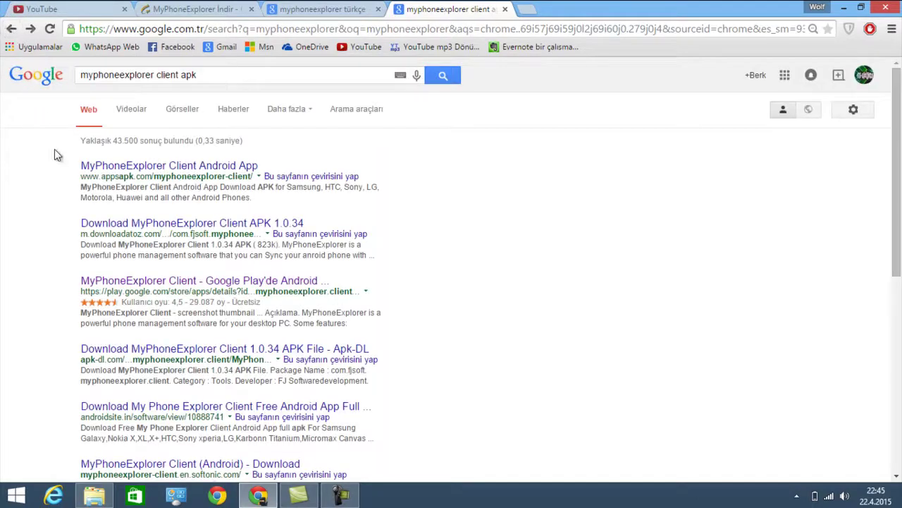
Minimize Chrome to reveal the Windows desktop
left_click(844, 7)
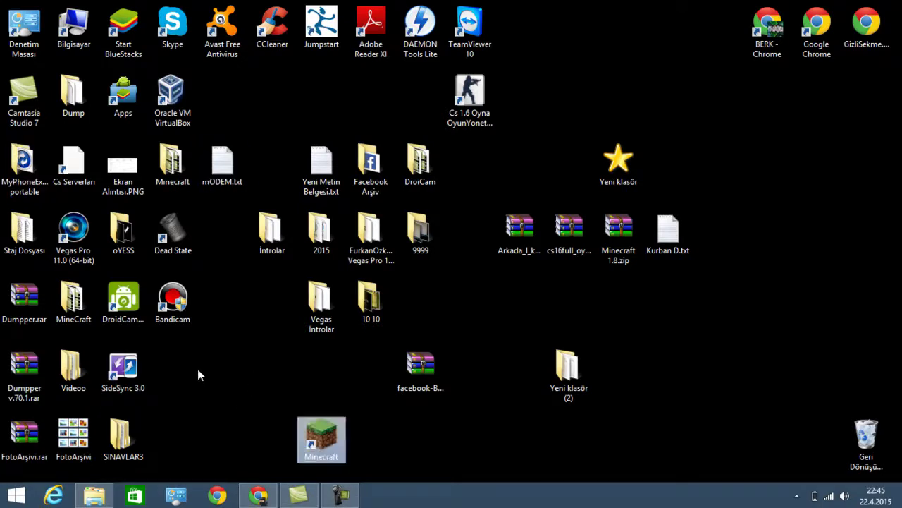
Open the MyPhoneExplorer portable folder, launch MyPhoneExplorer portable.exe, and maximize its window
left_click(44, 169)
double_click(44, 169)
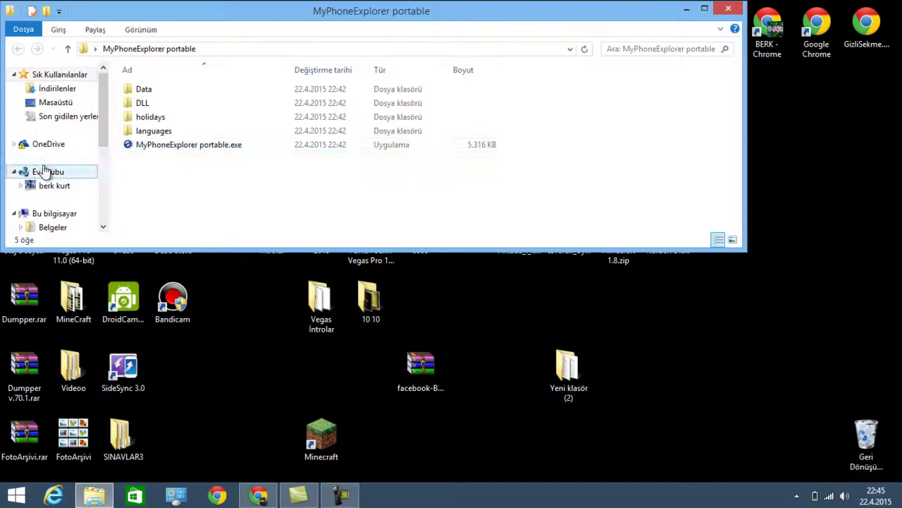
left_click_drag(264, 10, 376, 58)
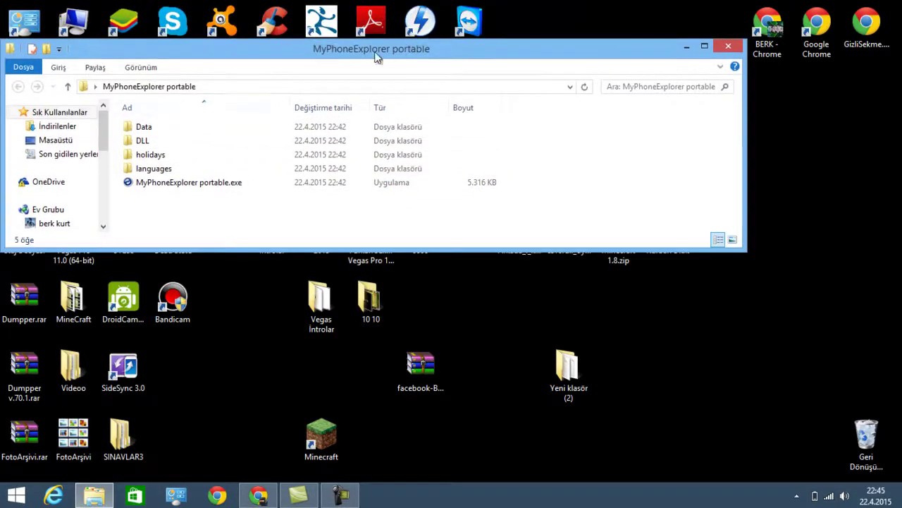
double_click(161, 183)
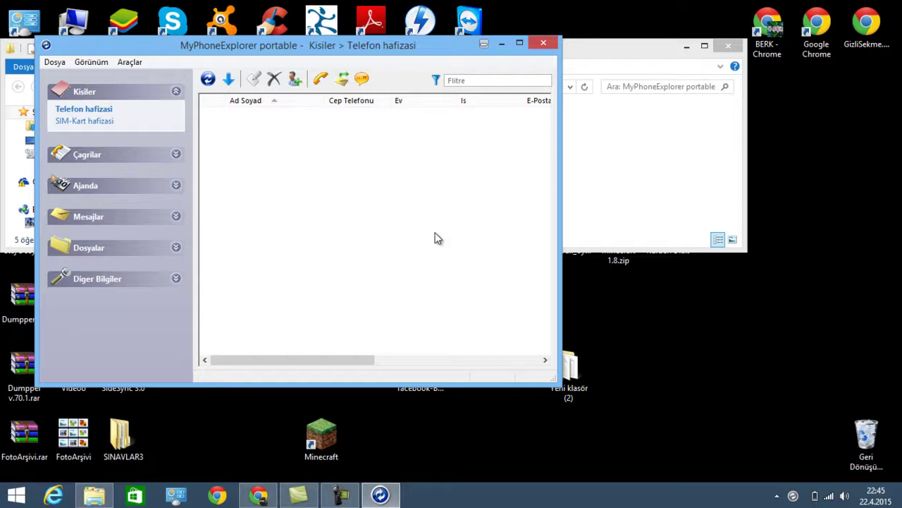
double_click(326, 47)
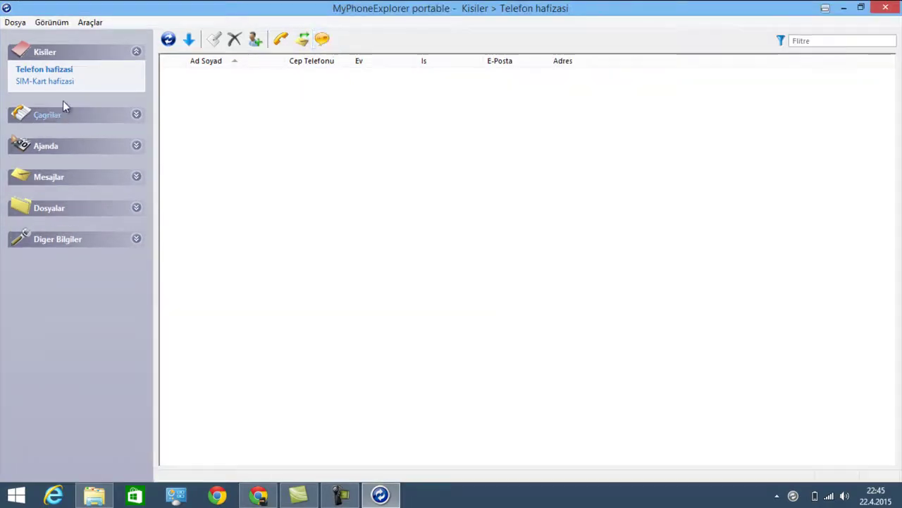
left_click(168, 39)
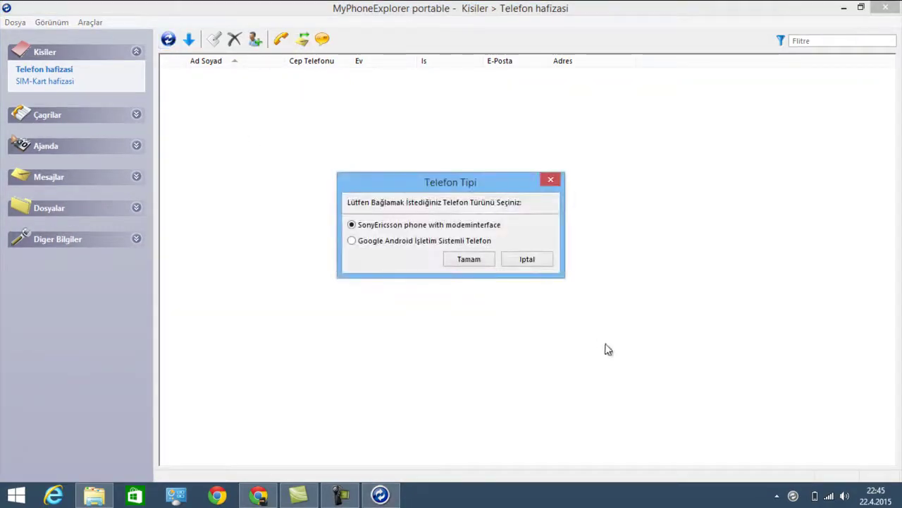
left_click(528, 262)
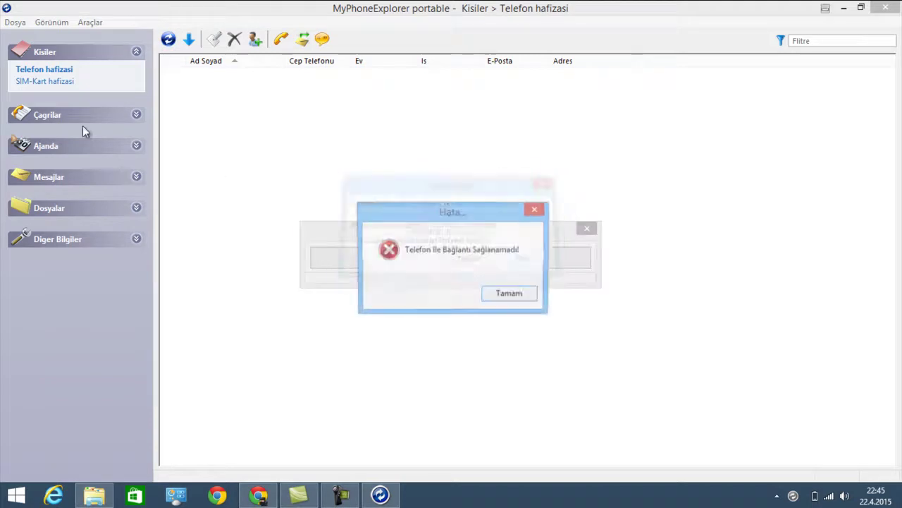
left_click(510, 296)
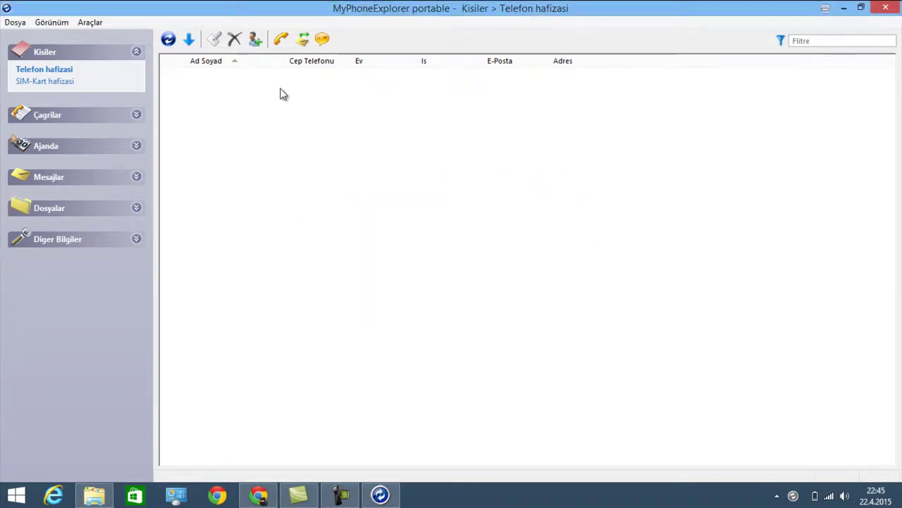
left_click(14, 22)
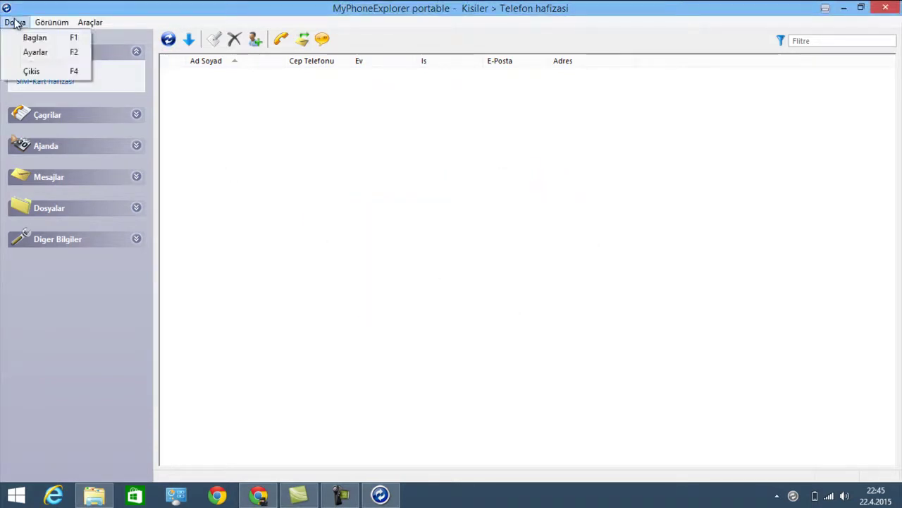
left_click(21, 37)
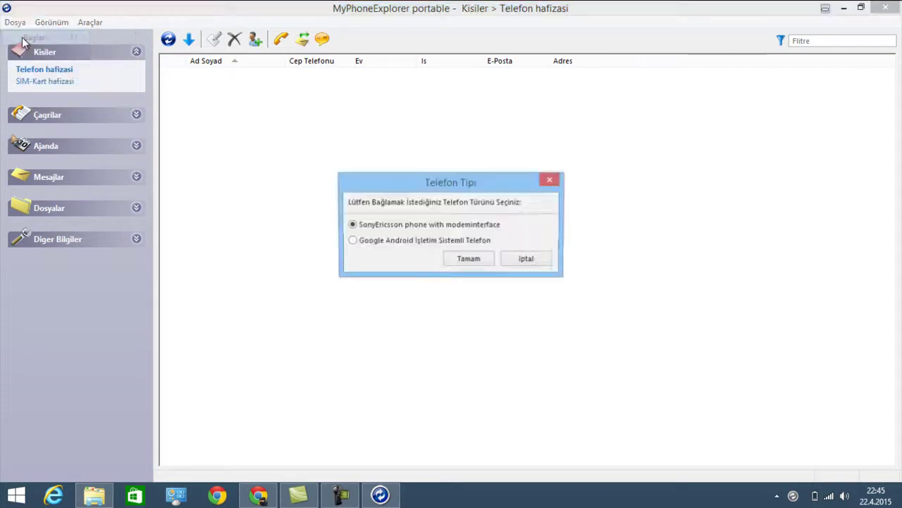
left_click(459, 260)
left_click(488, 391)
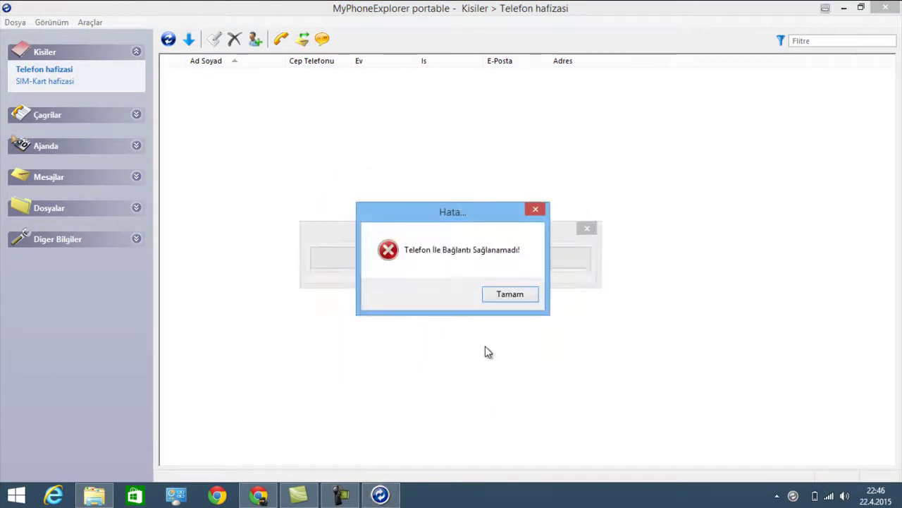
left_click(507, 293)
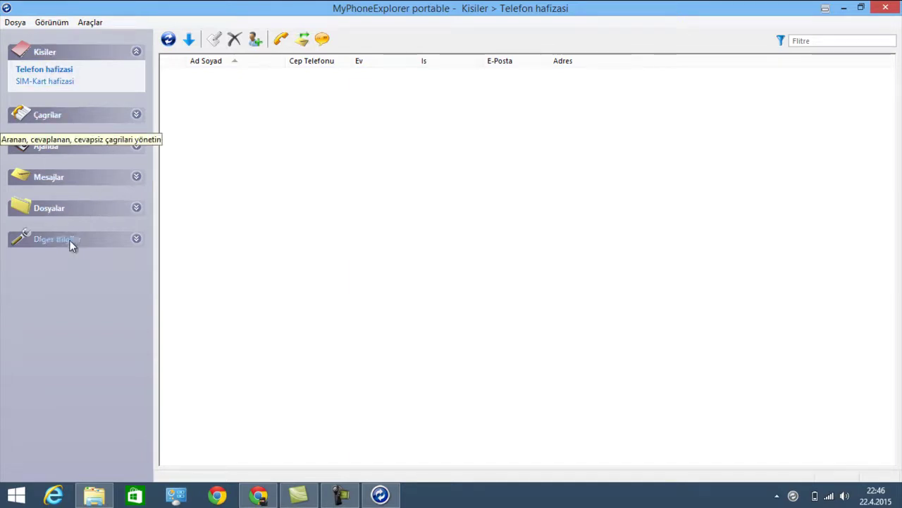
Start a new connection with phone type Google Android over Wi-Fi
left_click(19, 23)
left_click(33, 36)
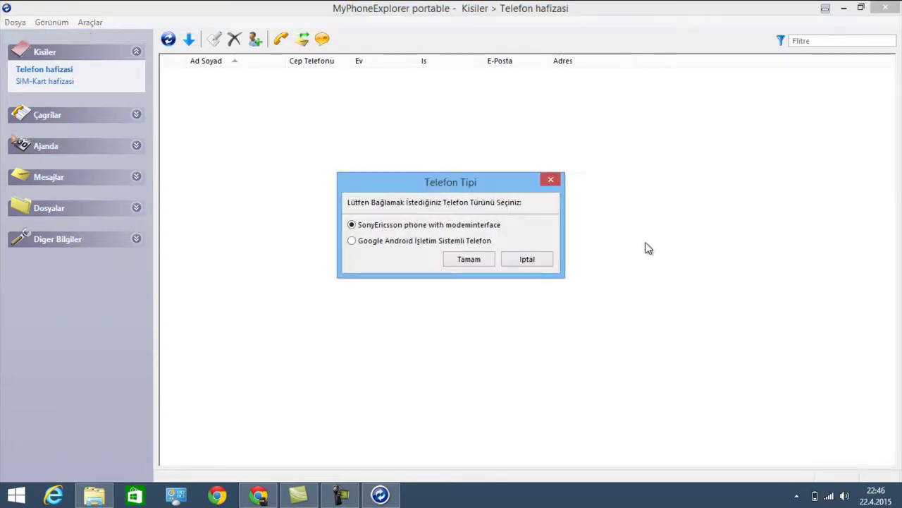
left_click(449, 244)
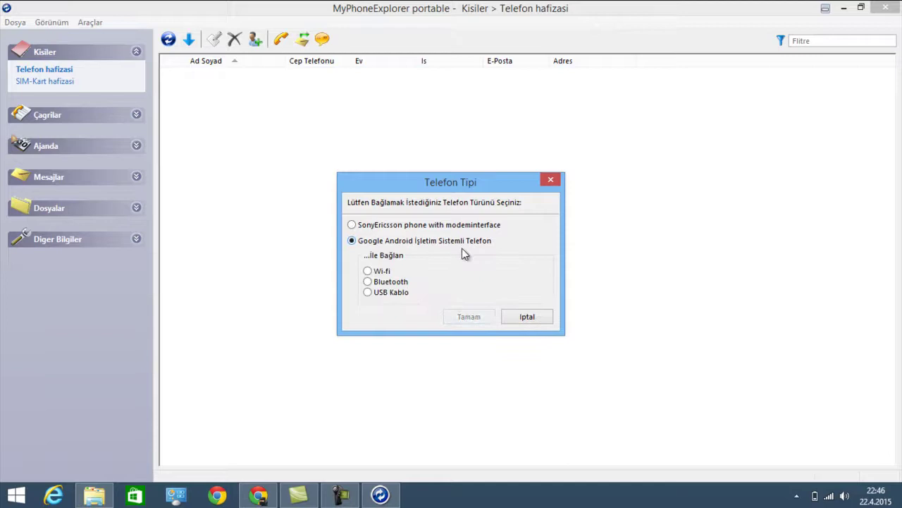
left_click(382, 273)
left_click(454, 315)
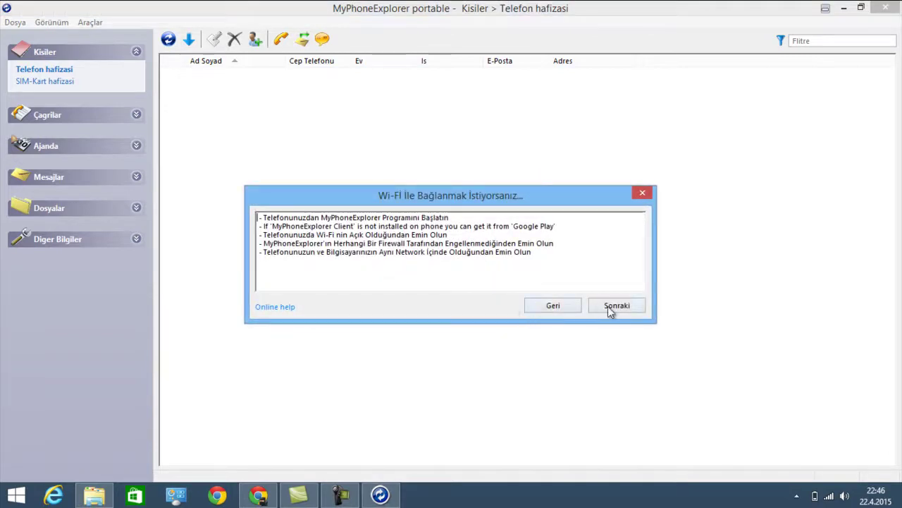
left_click(611, 308)
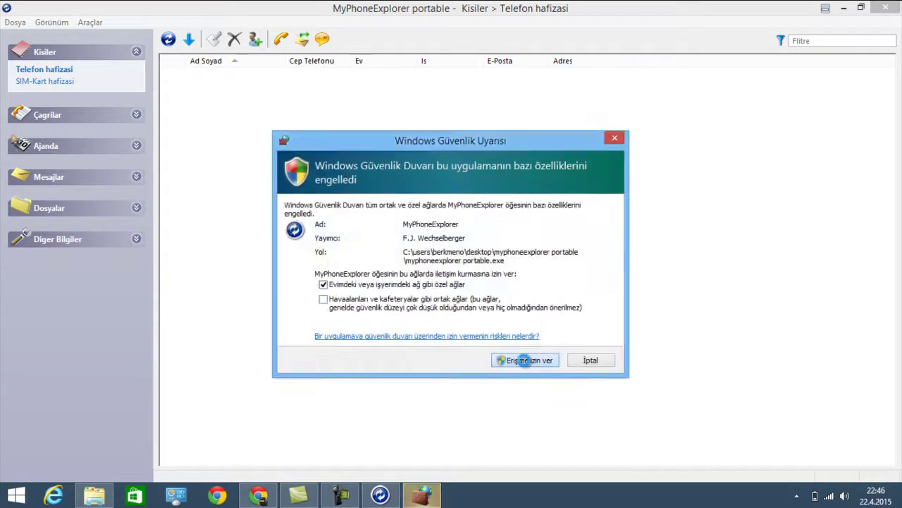
Allow MyPhoneExplorer through the Windows firewall and dismiss the phone IP address error
left_click(525, 360)
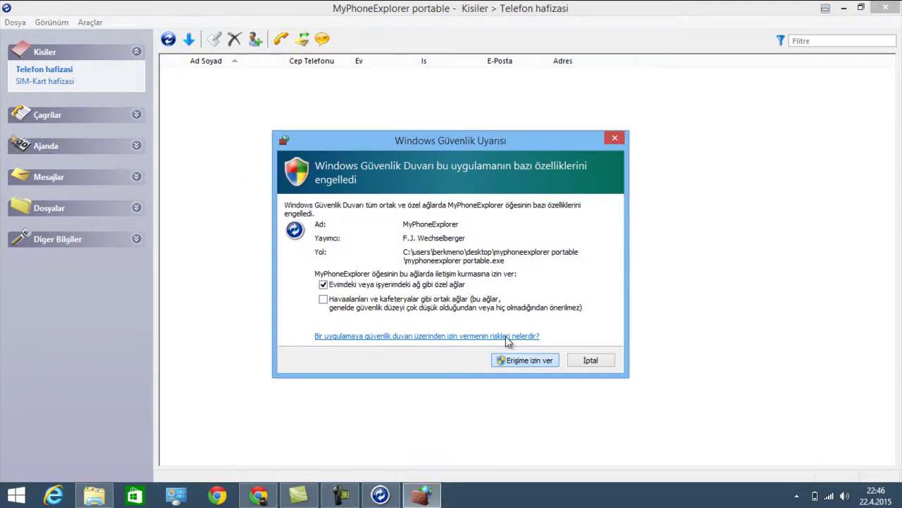
left_click(525, 360)
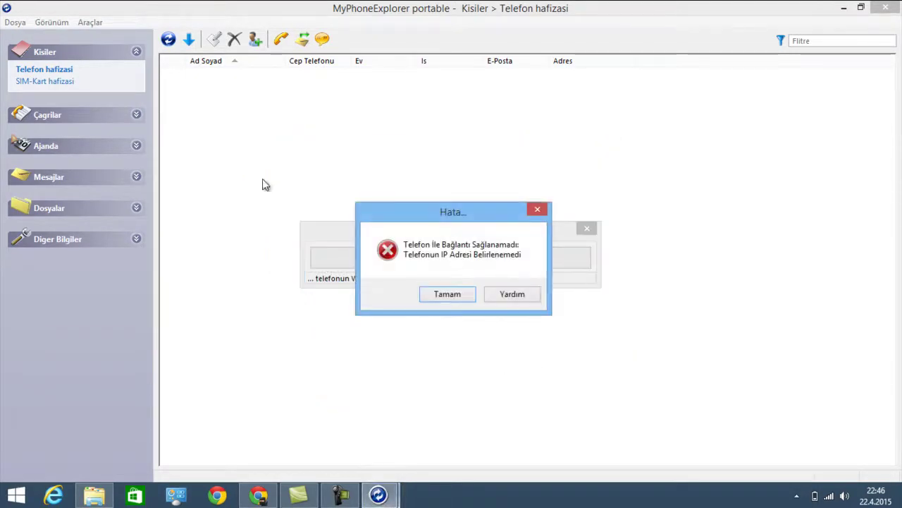
left_click(465, 293)
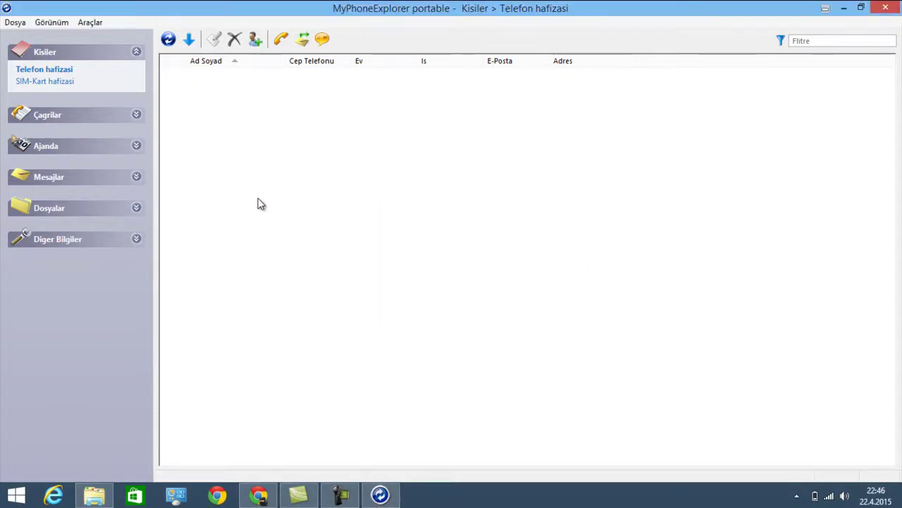
Retry Dosya > Bağlan until the samsung SM-N910C is found and a name is requested
mouse_move(839, 482)
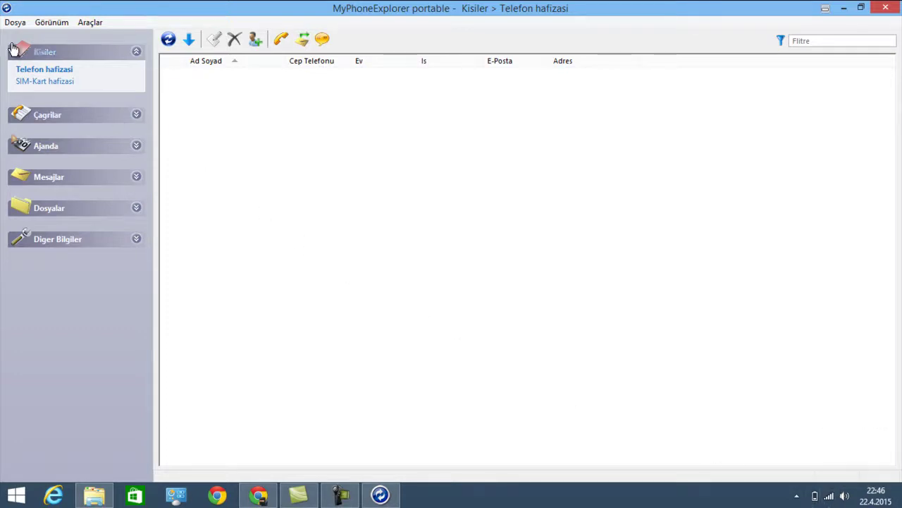
left_click(15, 22)
left_click(28, 36)
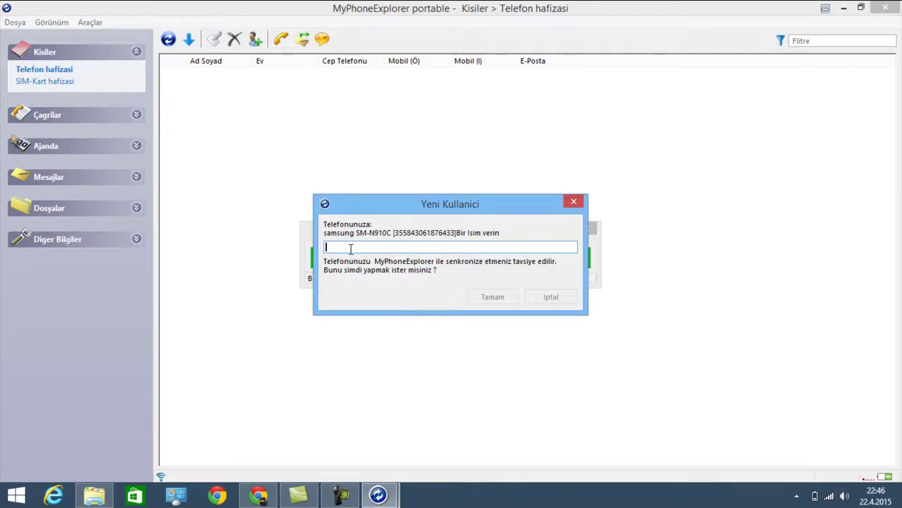
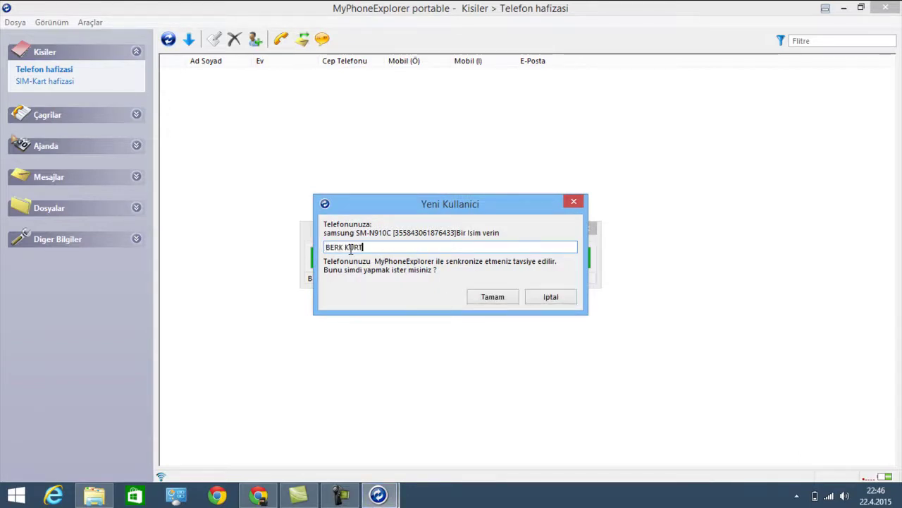
Enter the owner's name for the phone and confirm, syncing its 429 contacts
left_click(492, 298)
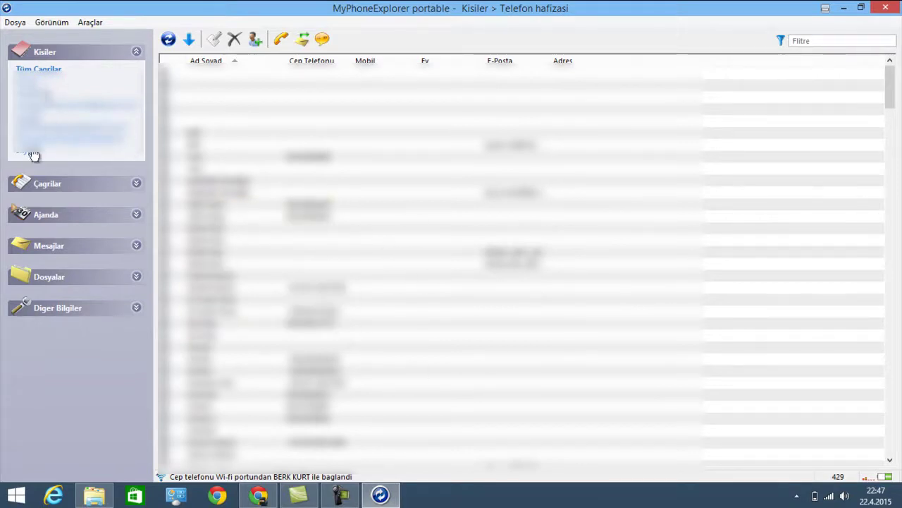
View all, dialed, answered and missed calls, then the message conversations
left_click(48, 184)
left_click(48, 201)
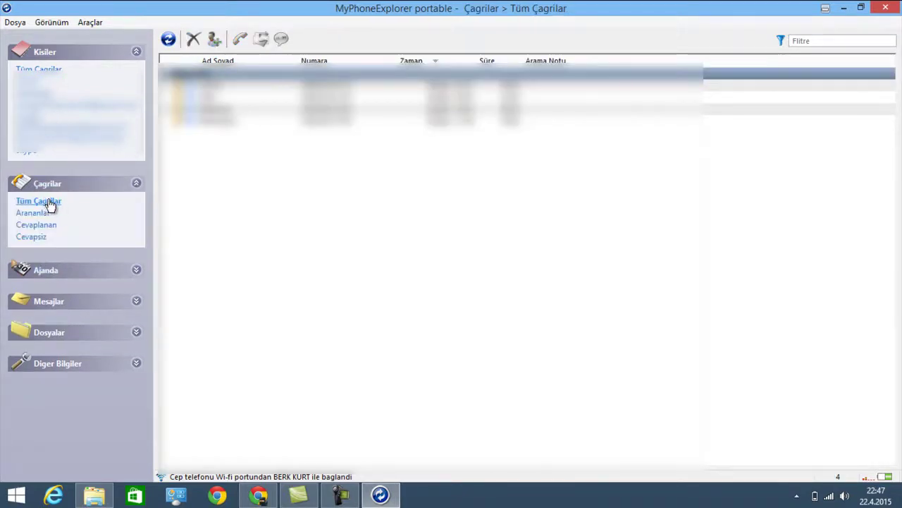
left_click(35, 214)
left_click(35, 224)
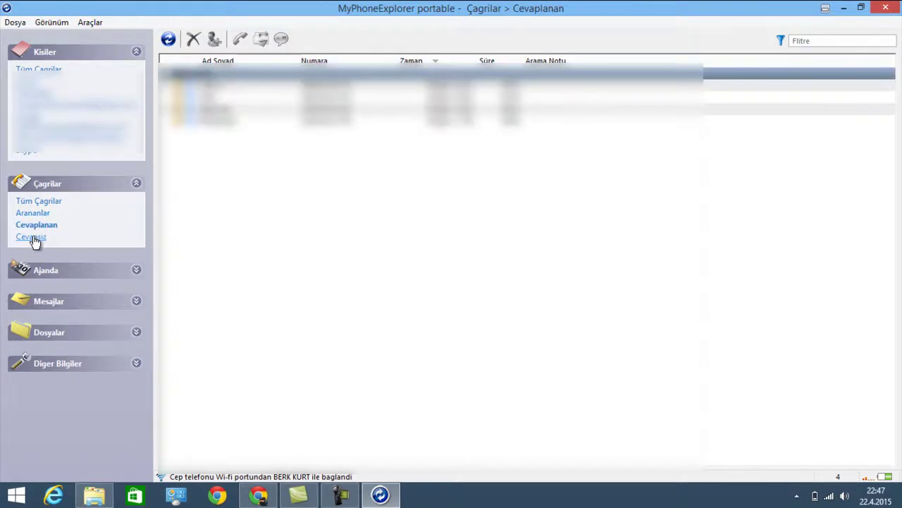
left_click(31, 237)
left_click(67, 302)
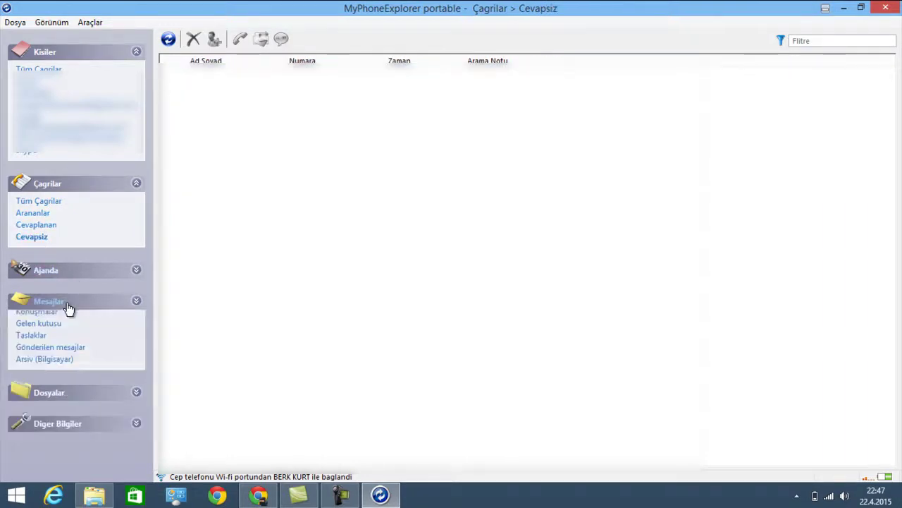
Show the phone's installed apps under Dosyalar > Uygulamalar, collapsing Kisiler and Çagrilar
left_click(58, 396)
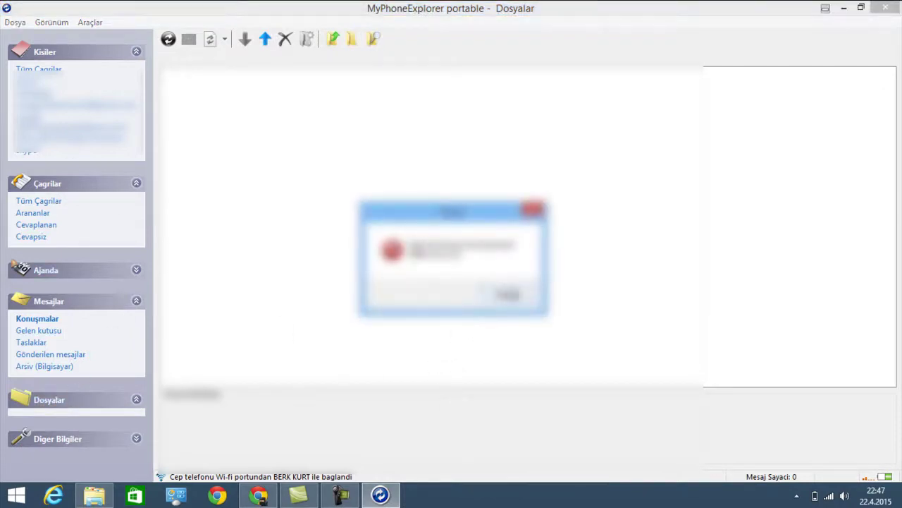
left_click(510, 296)
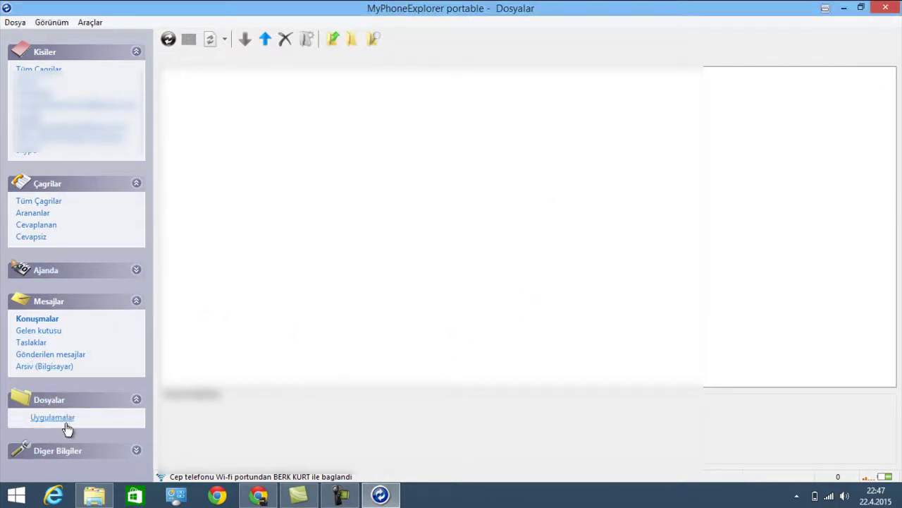
left_click(54, 417)
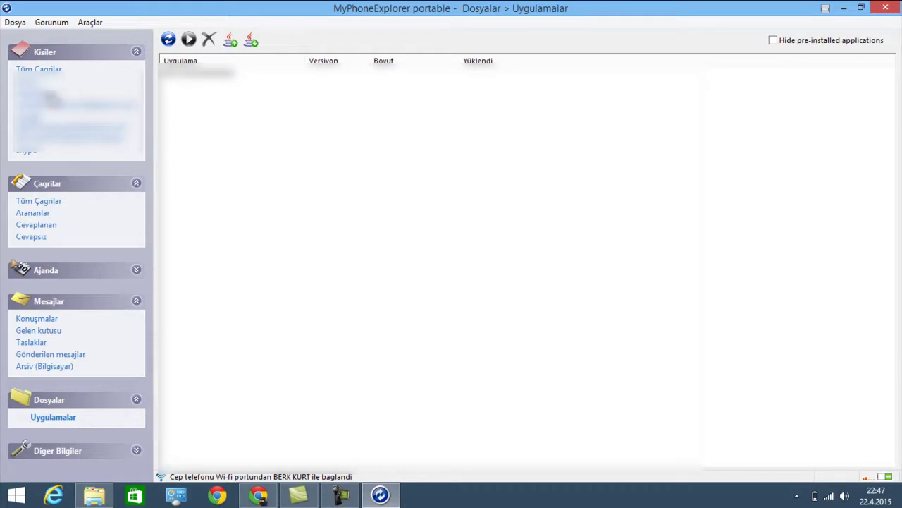
left_click(137, 52)
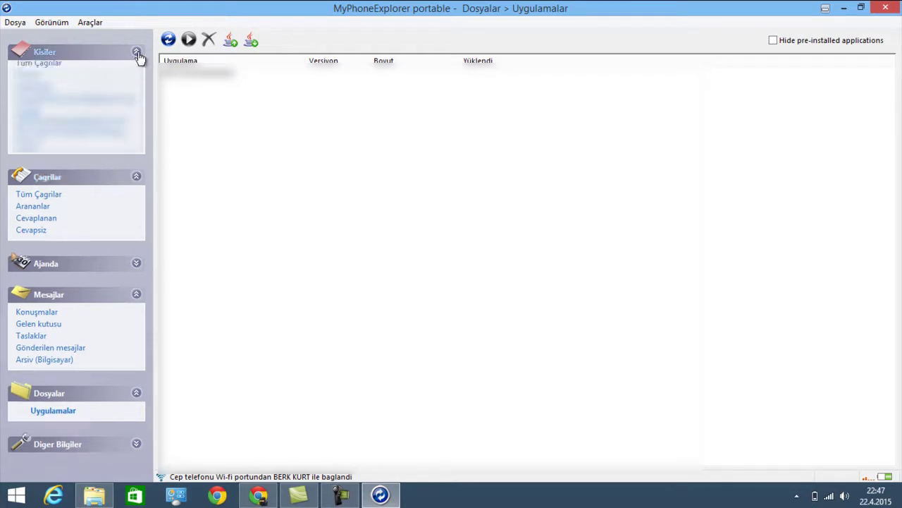
left_click(138, 85)
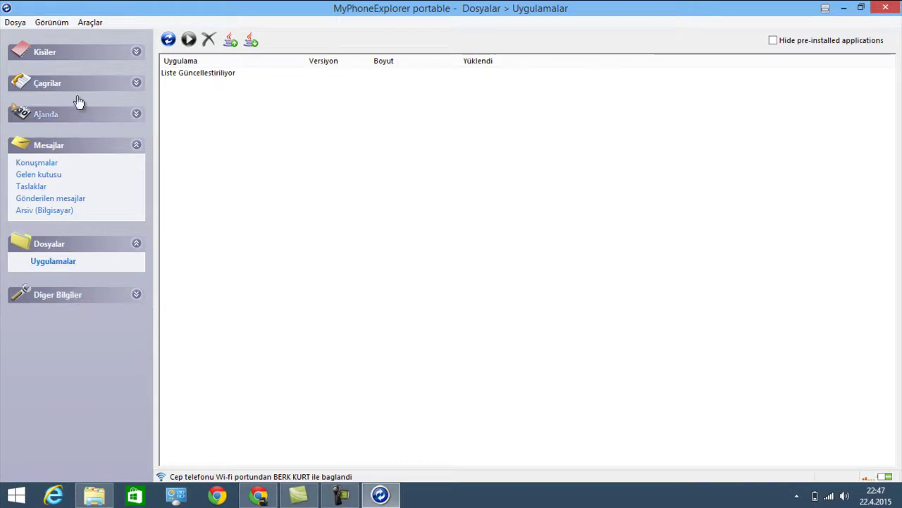
left_click(14, 22)
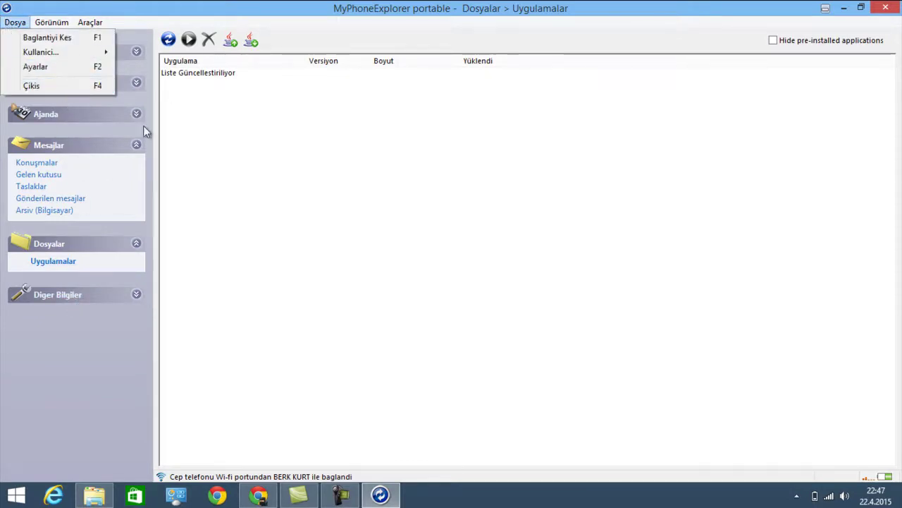
Close the Dosya menu by clicking the Uygulamalar list area
left_click(197, 138)
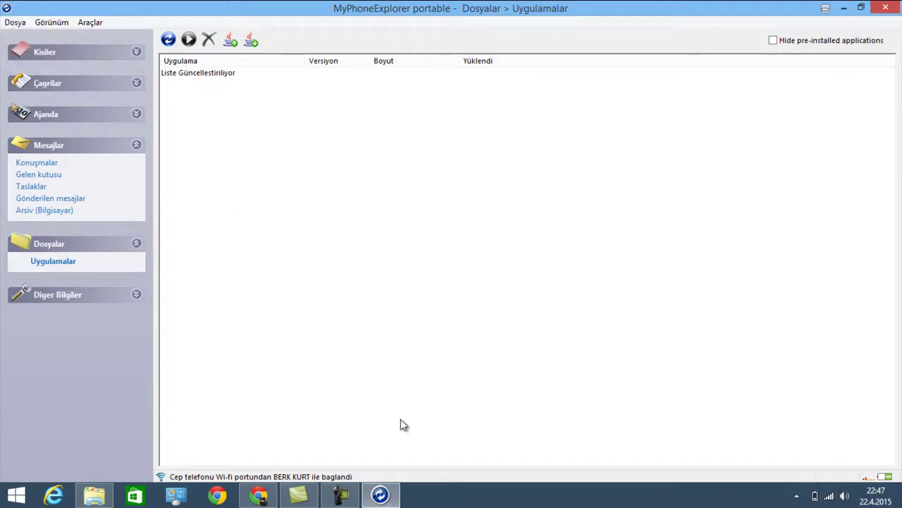